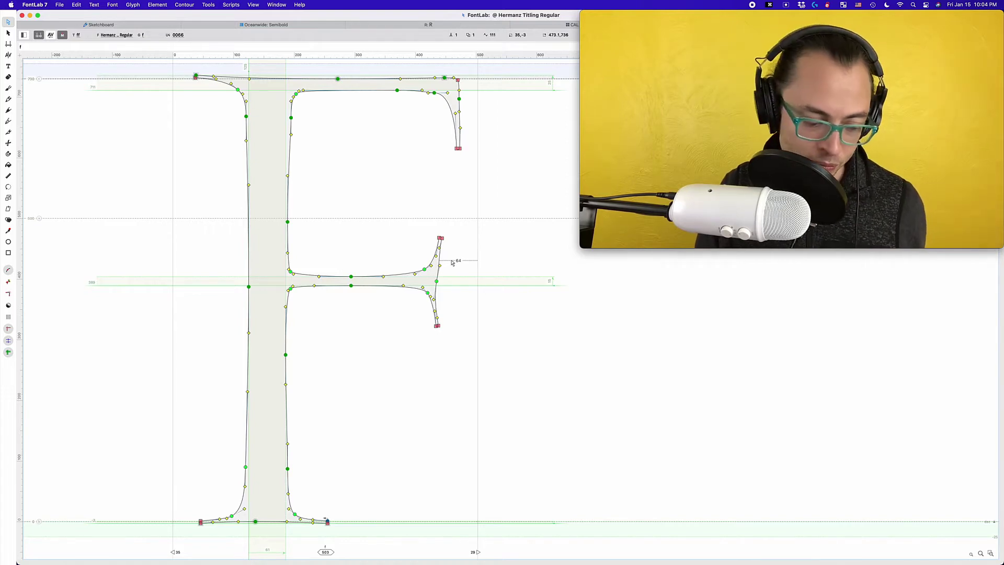
Make the D bowl's handle vertical and slide its node to the curve's extreme, keeping the bowl's shape
left_click(438, 282)
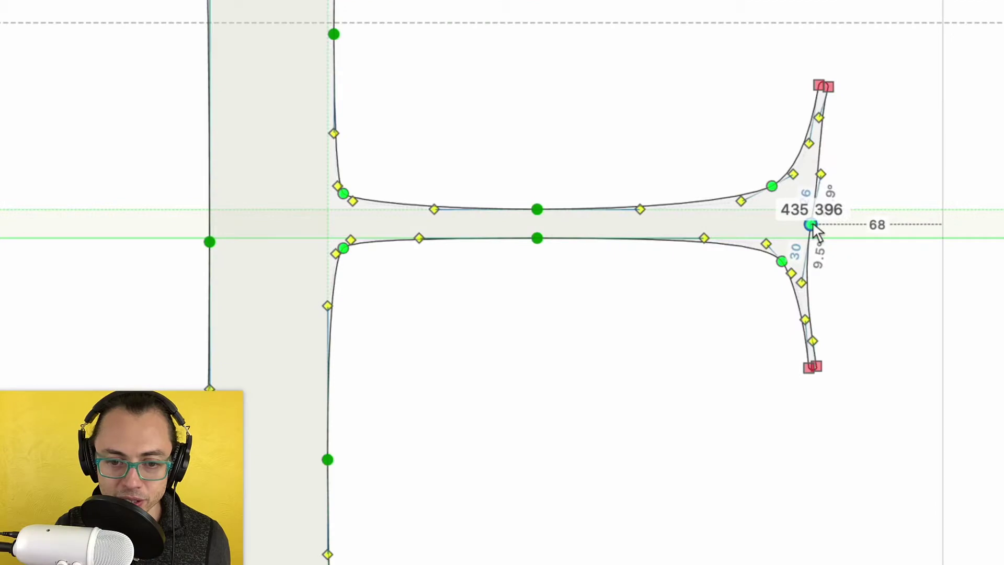
left_click(811, 219)
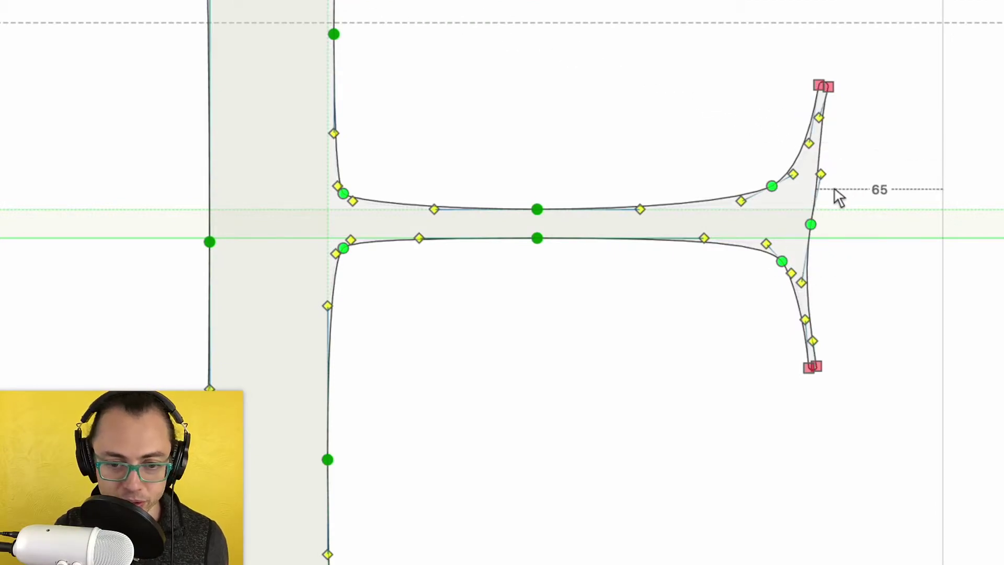
left_click(822, 176)
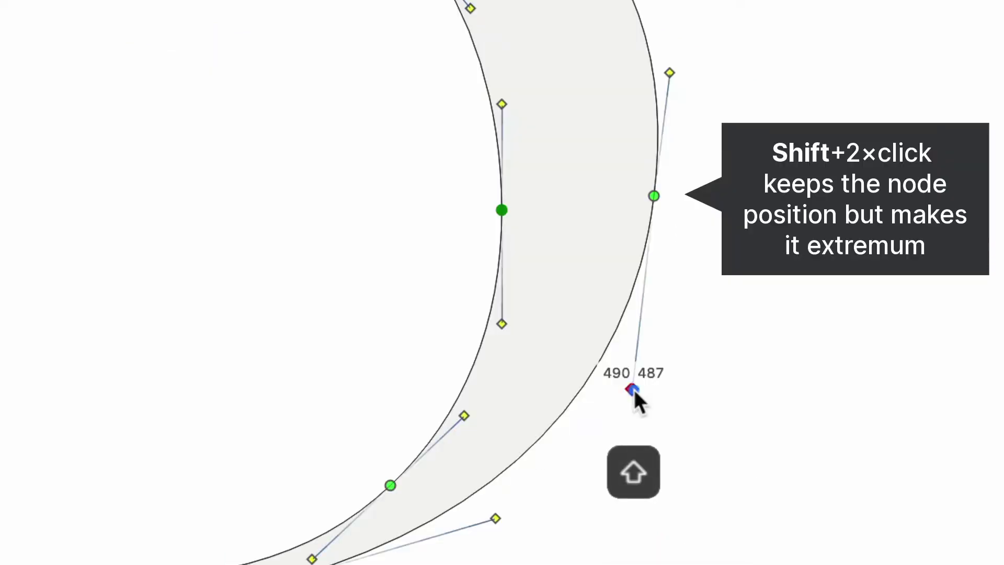
double_click(634, 390, "shift")
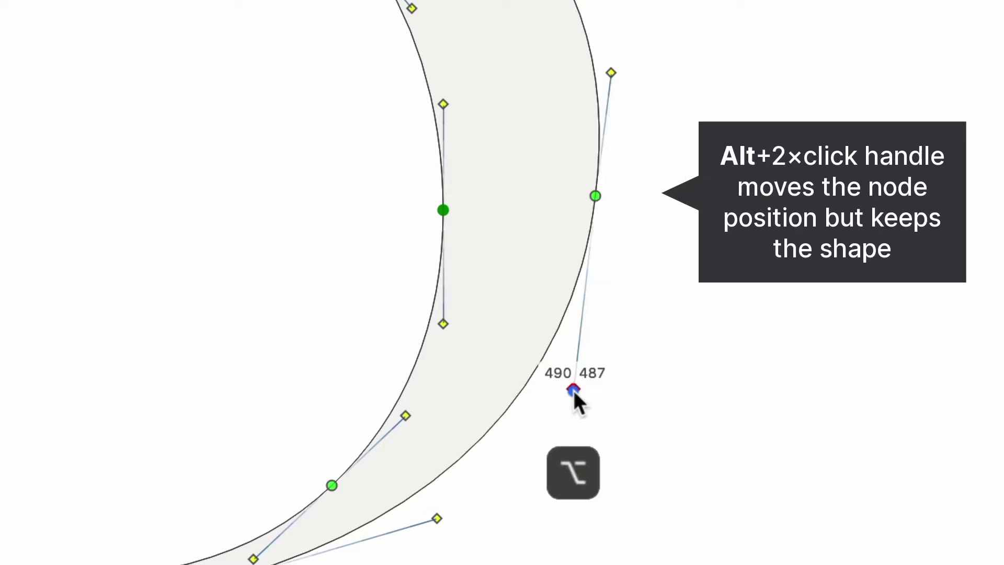
double_click(573, 390, "alt")
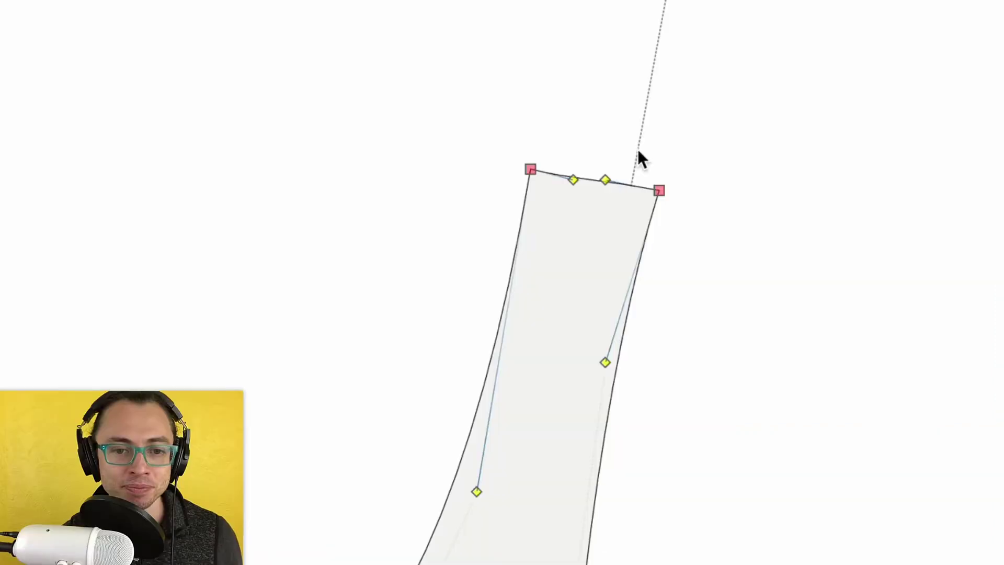
Pull the serif tip's two top-edge handles upward into a rounded top, nudging the left handle slightly left
left_click_drag(620, 128, 565, 208)
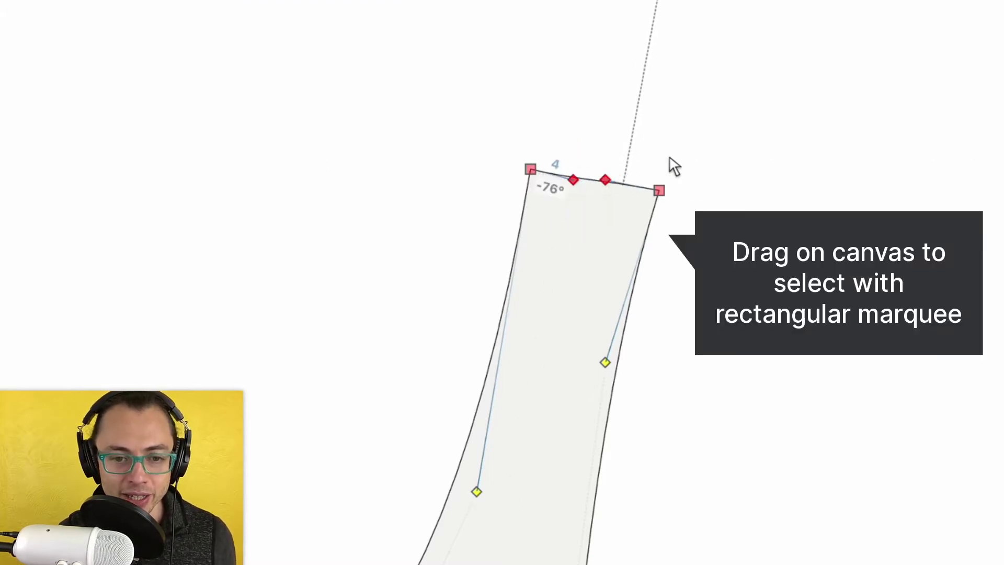
left_click(626, 170)
mouse_move(643, 118)
left_mouse_down()
mouse_move(568, 192)
mouse_move(604, 178)
mouse_move(617, 122)
mouse_move(647, 148)
left_mouse_up()
left_click_drag(584, 126, 573, 127)
left_click(833, 105)
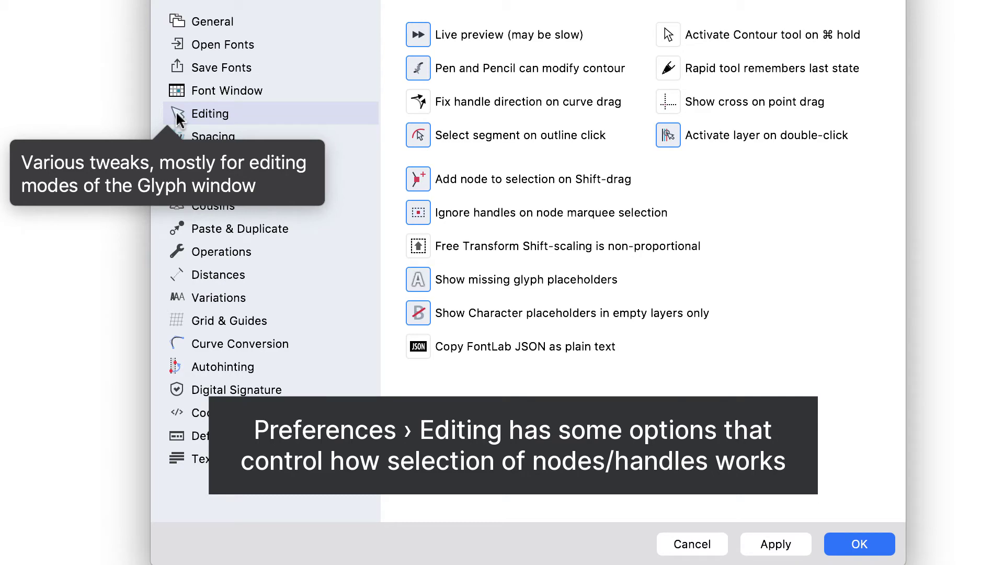
Read the Editing preferences help for 'Ignore handles on node marquee selection'
mouse_move(426, 212)
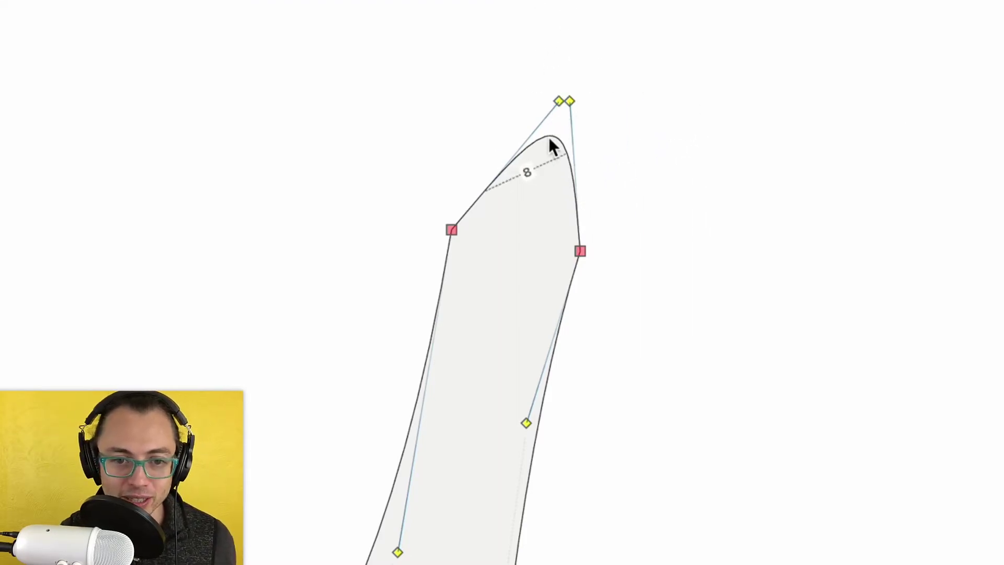
Align the left and right top handles of the serif tip with their opposite handles
double_click(558, 101)
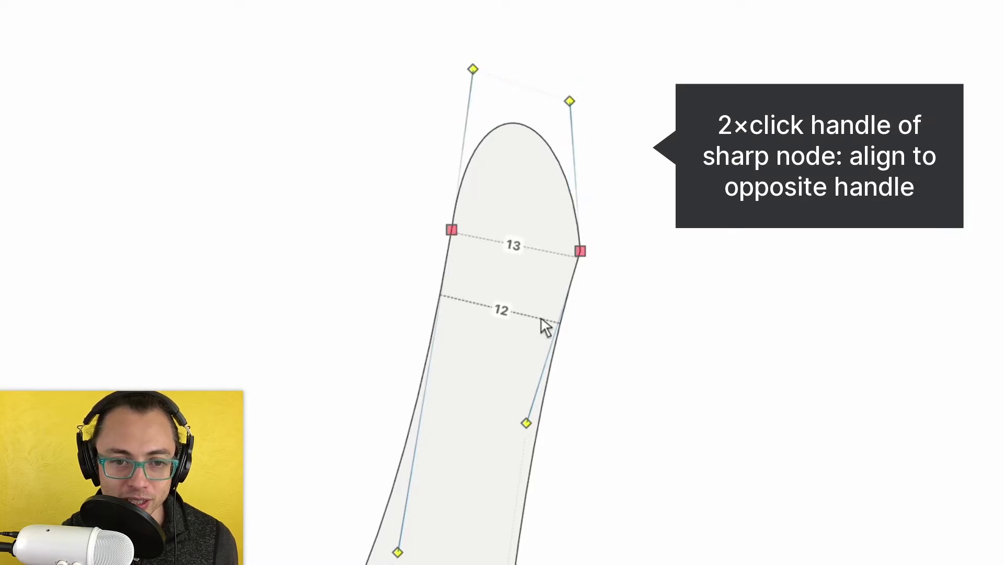
double_click(570, 101)
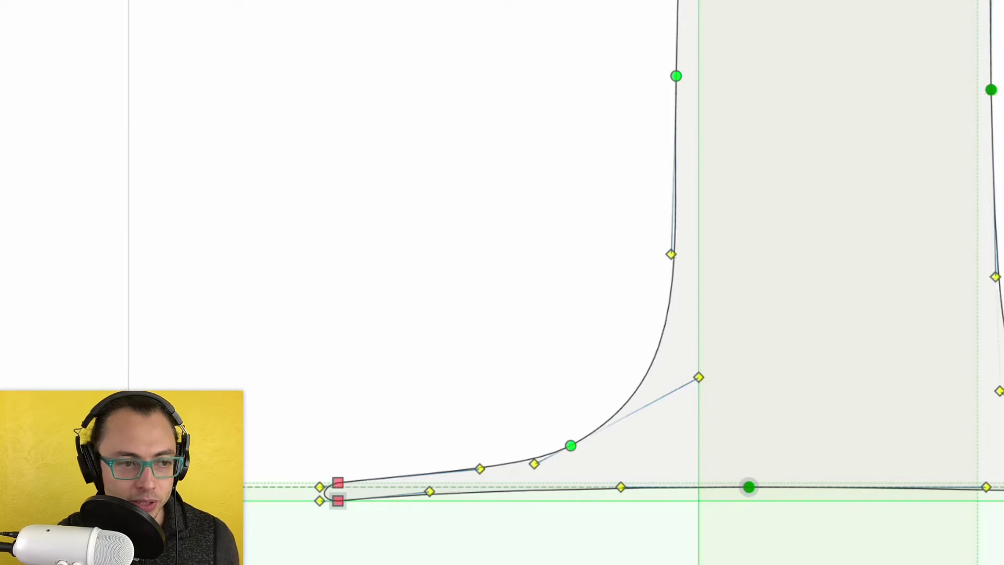
Select the lower bracket node where the stem meets the baseline serif
left_click(672, 255)
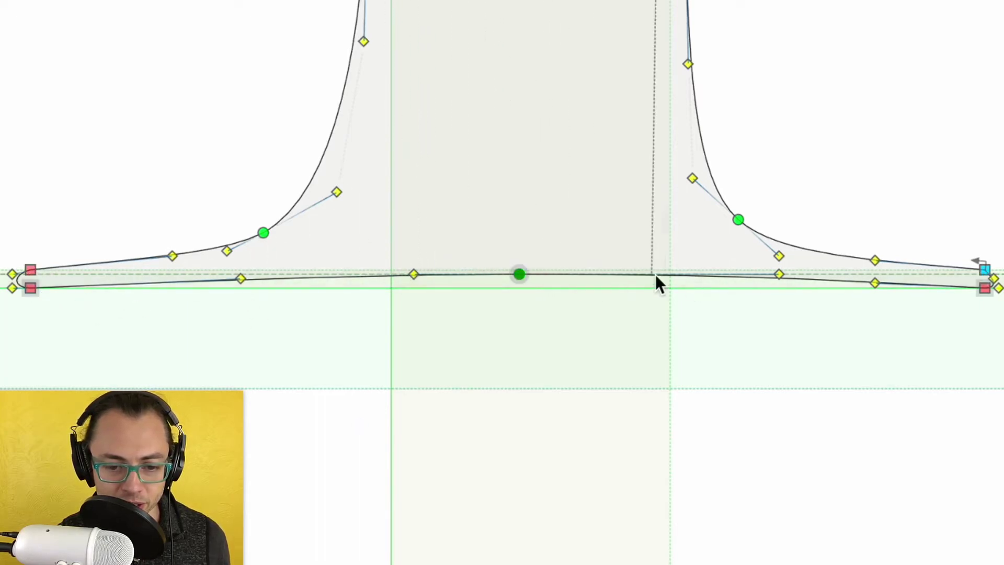
Move the right baseline serif's two lower handles left along the baseline and nudge one up
left_click_drag(898, 346, 748, 271)
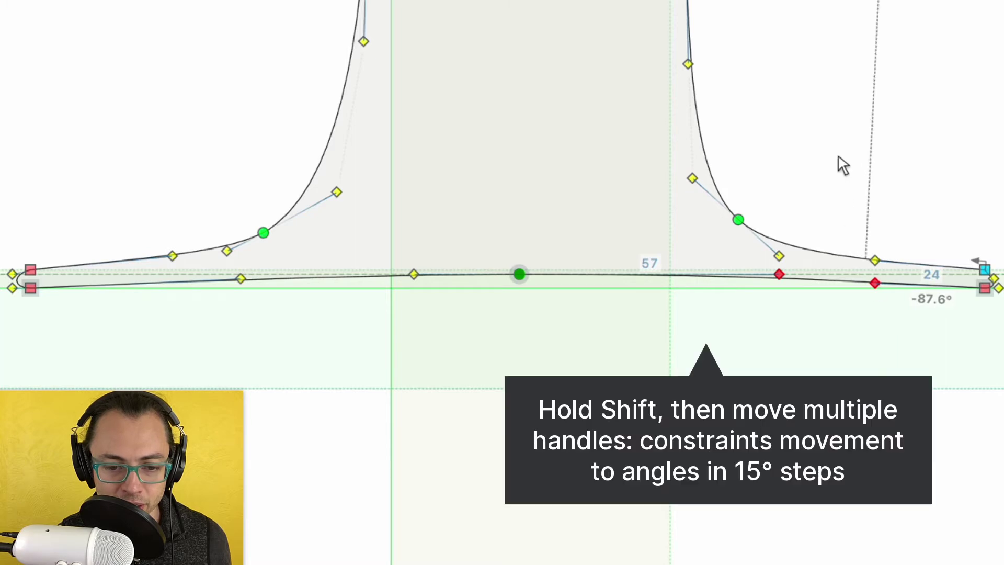
left_click_drag(779, 279, 628, 279)
left_click(753, 350)
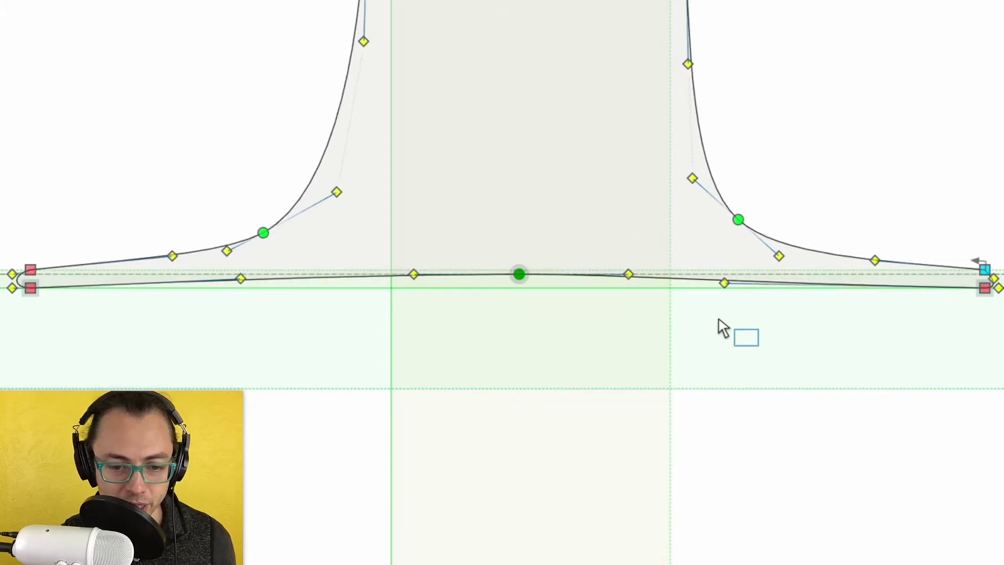
left_click_drag(710, 317, 694, 279)
key("Up")
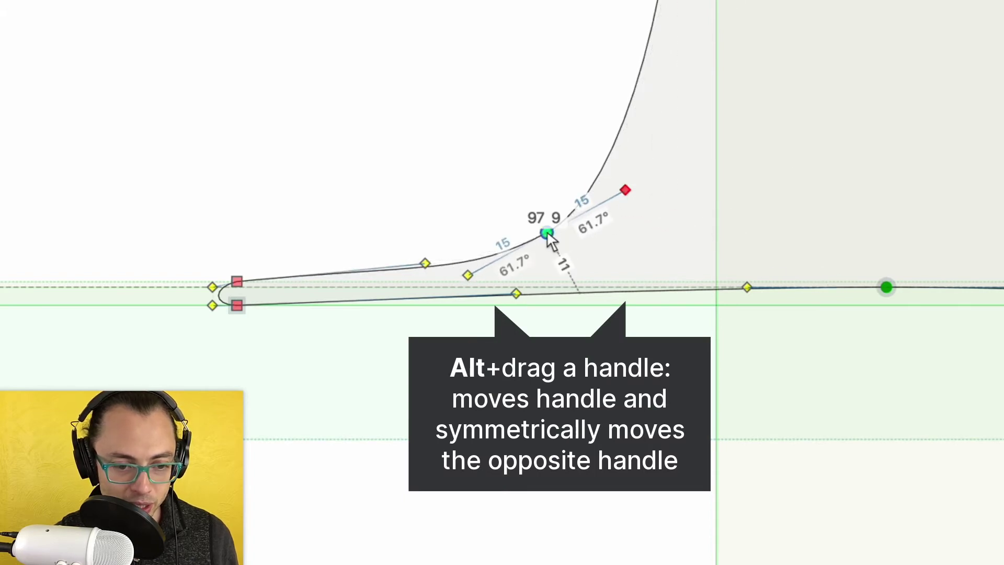
Shift the left baseline serif's bracket node slightly up and to the right
left_click_drag(546, 230, 565, 220)
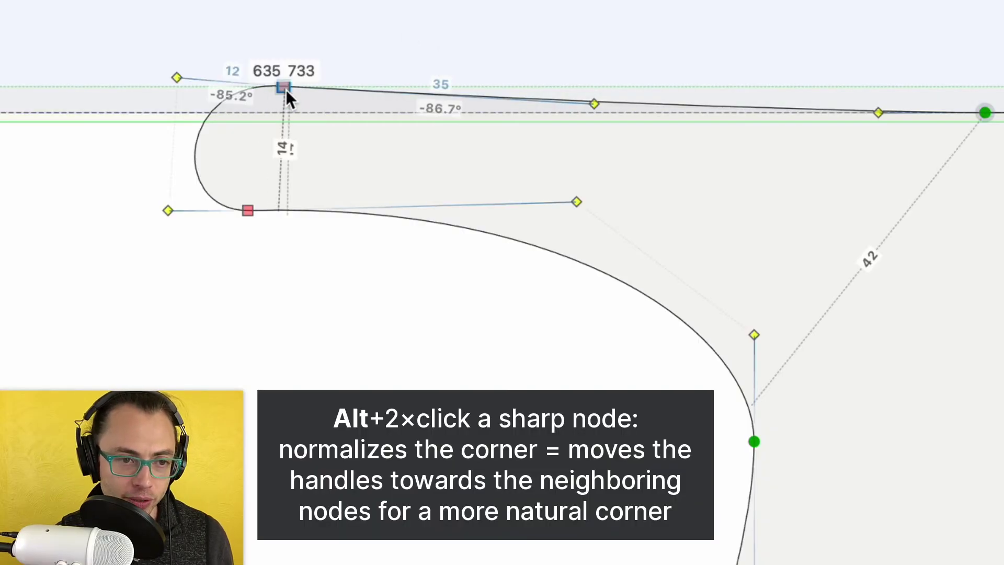
Try normalizing the top and lower sharp corners' handles, preview the filled glyph, then undo
double_click(282, 87, "alt")
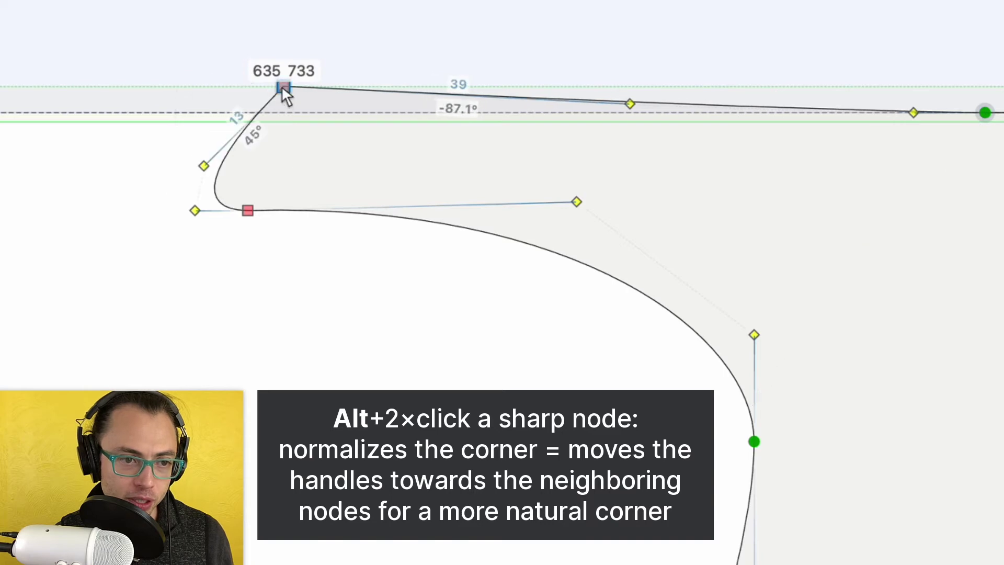
double_click(245, 212, "alt")
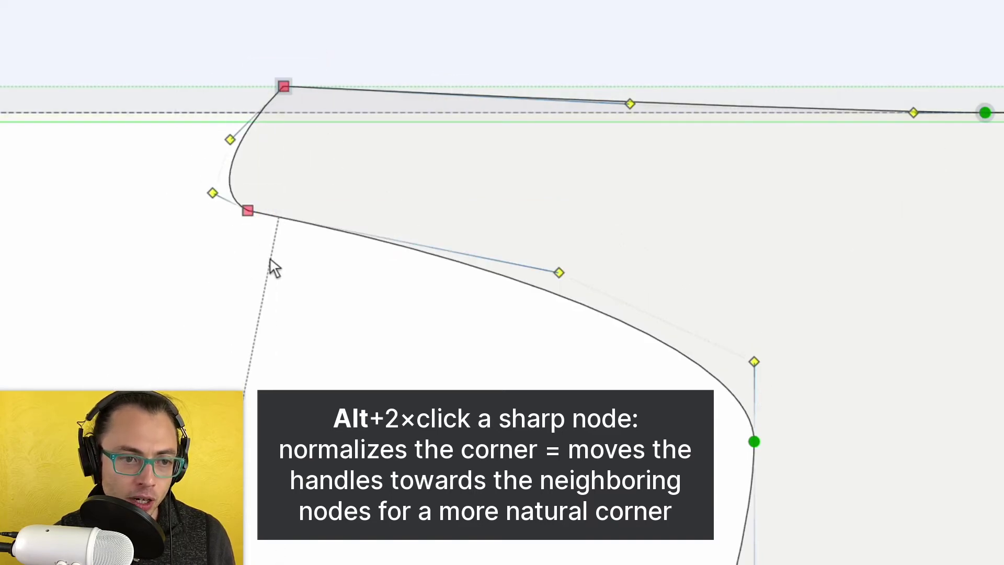
key("space")
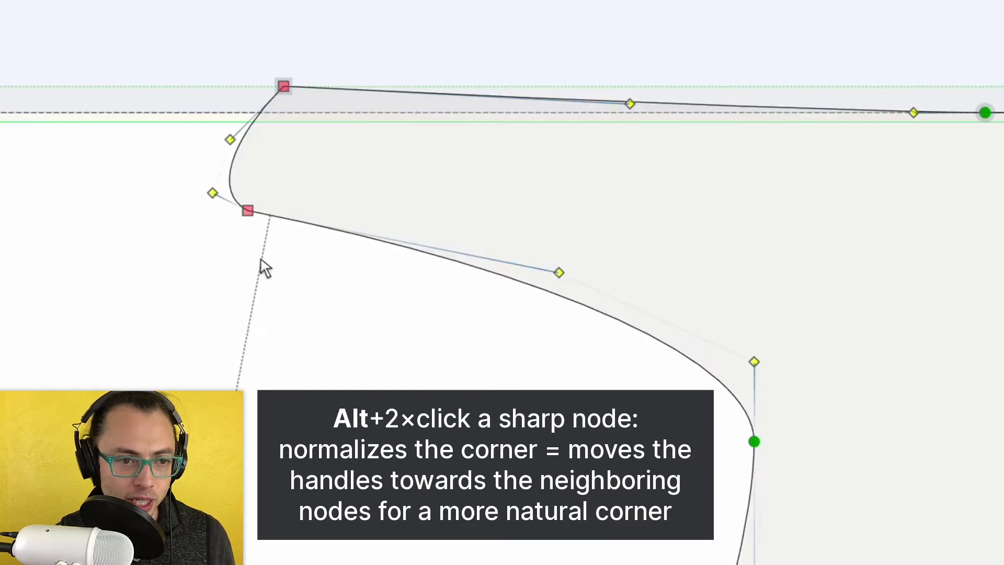
key("super+z")
key("super+z")
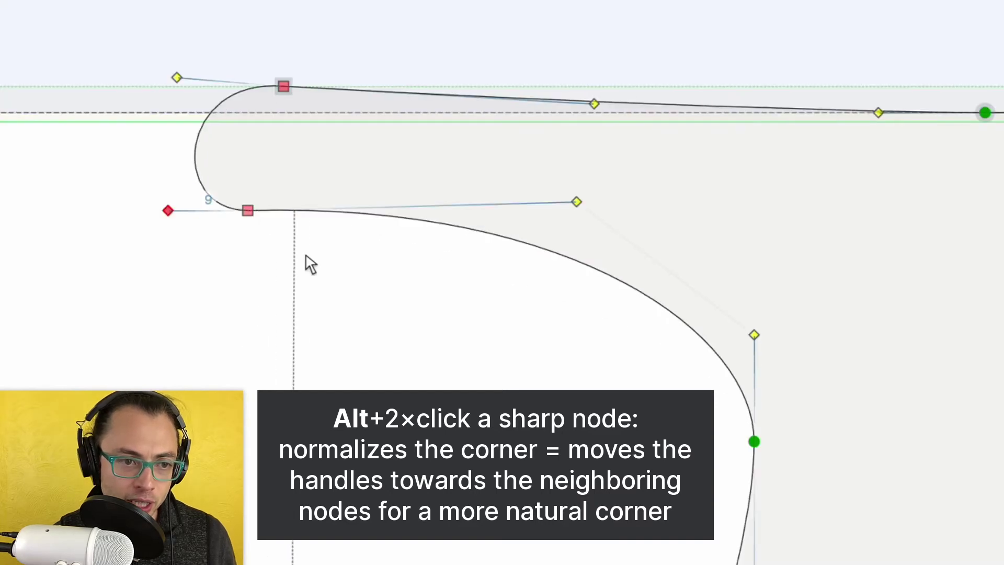
Normalize the lower and top corner handles again, then pull the teardrop's corner point outward
left_click(247, 211)
double_click(248, 212)
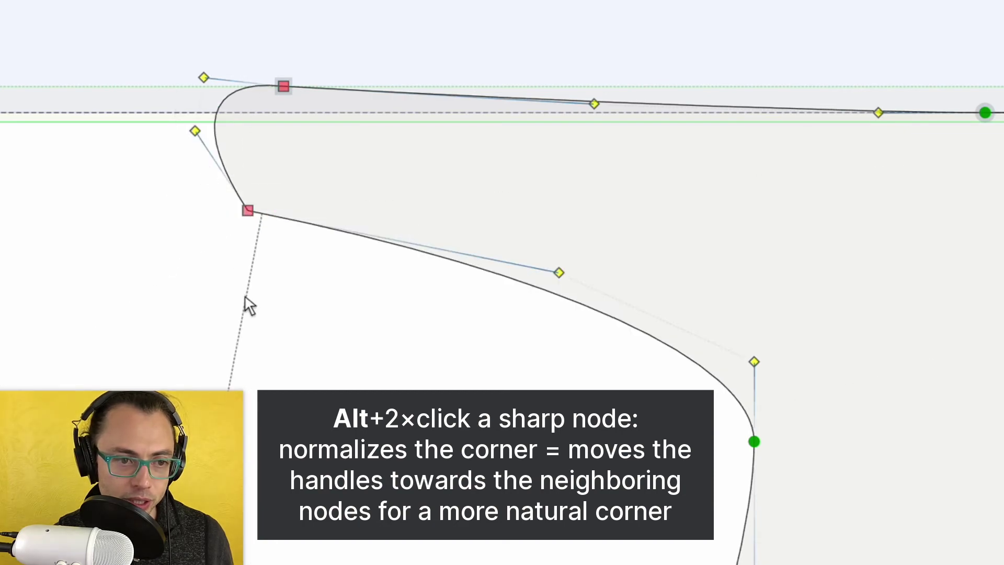
double_click(283, 87)
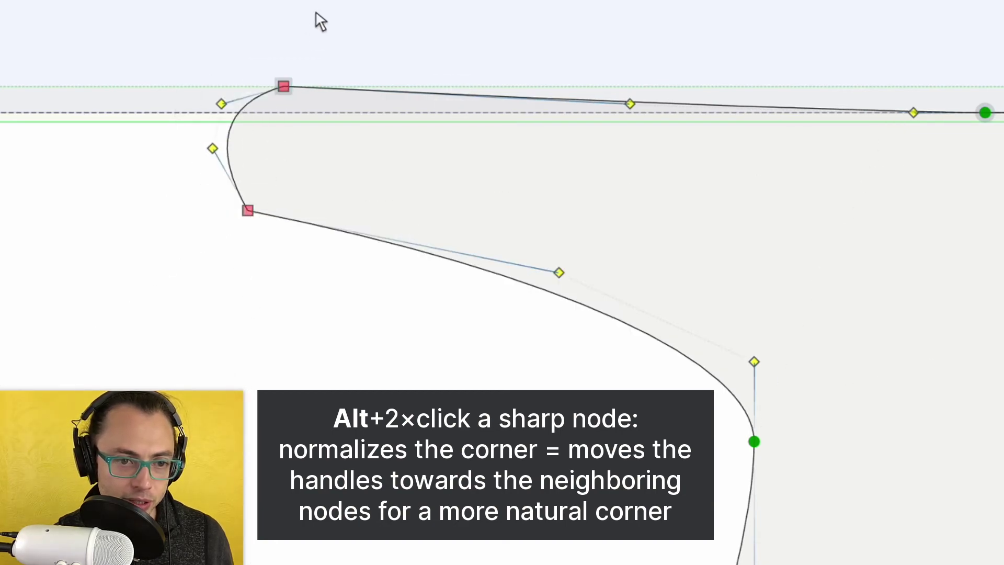
key("space")
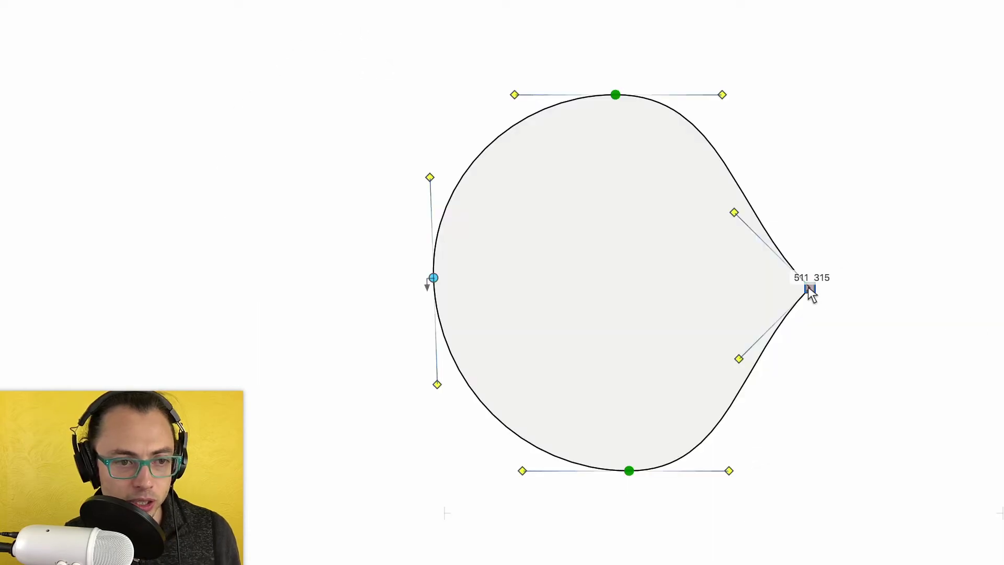
left_click_drag(808, 288, 846, 287)
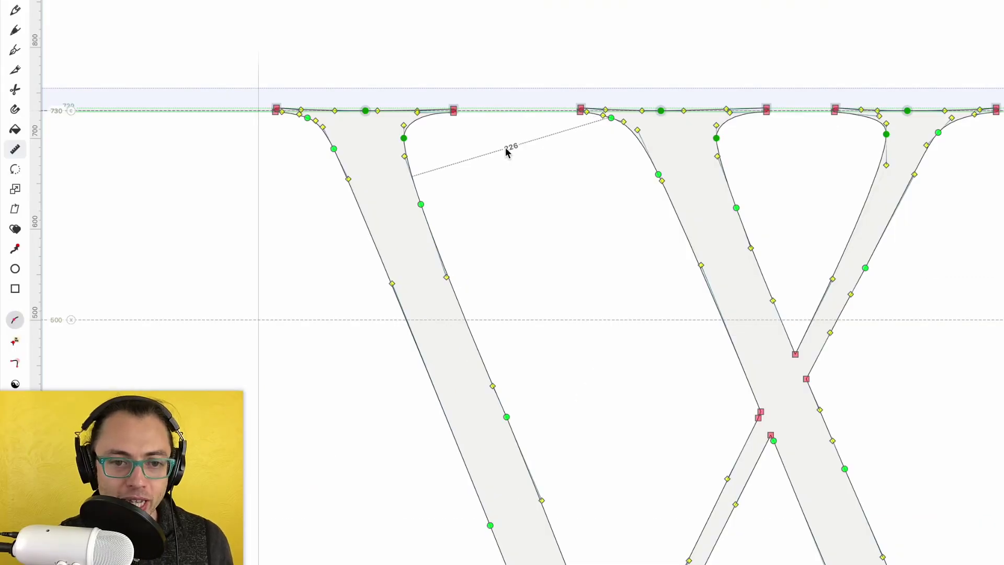
Show curvature combs on the w, slide a stem node down its edge, and measure across the stem
left_click(17, 364)
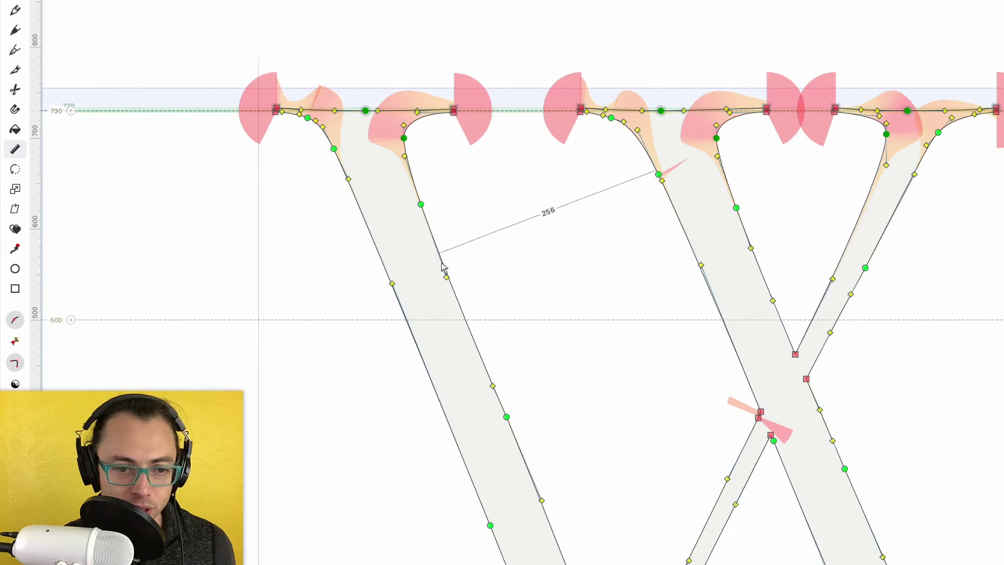
scroll(476, 229, "up", 5)
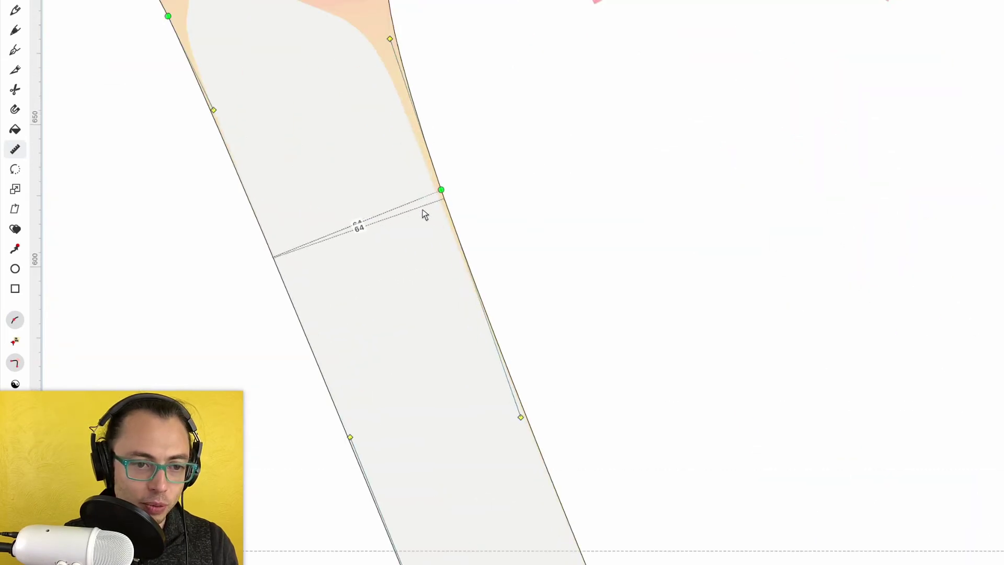
left_click_drag(432, 184, 507, 398)
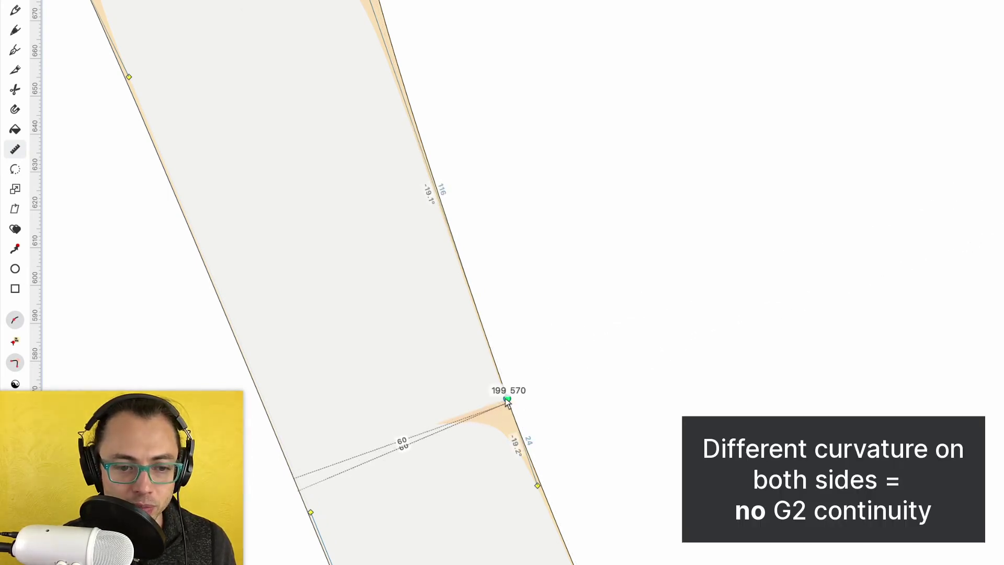
mouse_move(507, 401)
left_mouse_down()
mouse_move(969, 235)
mouse_move(508, 400)
mouse_move(467, 218)
mouse_move(538, 474)
mouse_move(564, 413)
mouse_move(560, 397)
mouse_move(518, 400)
mouse_move(433, 183)
mouse_move(606, 370)
mouse_move(426, 184)
mouse_move(465, 264)
left_mouse_up()
scroll(466, 265, "down", 2)
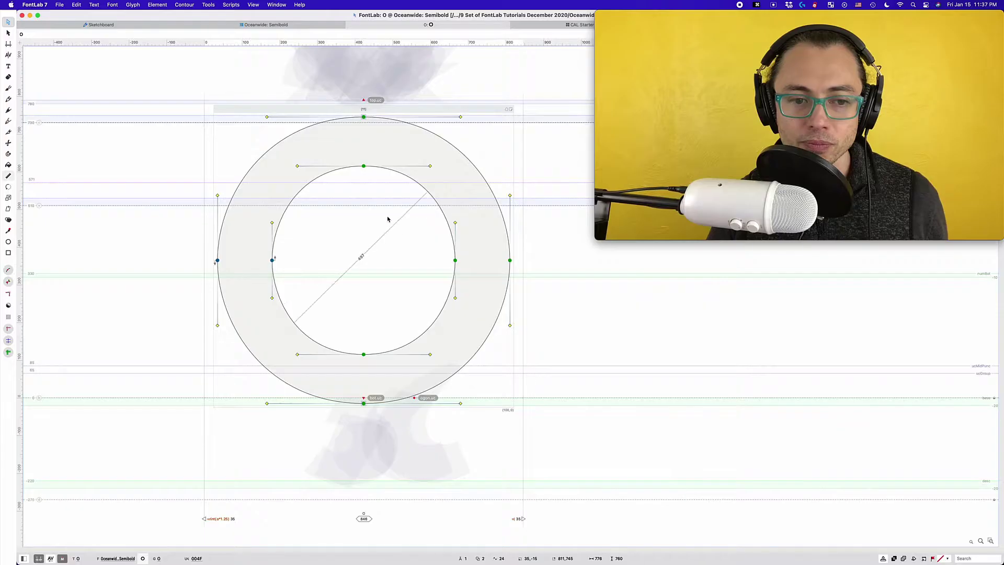
Measure across the O's counter and its full diameter, then inspect the inner curve's handles
left_click_drag(387, 219, 333, 234)
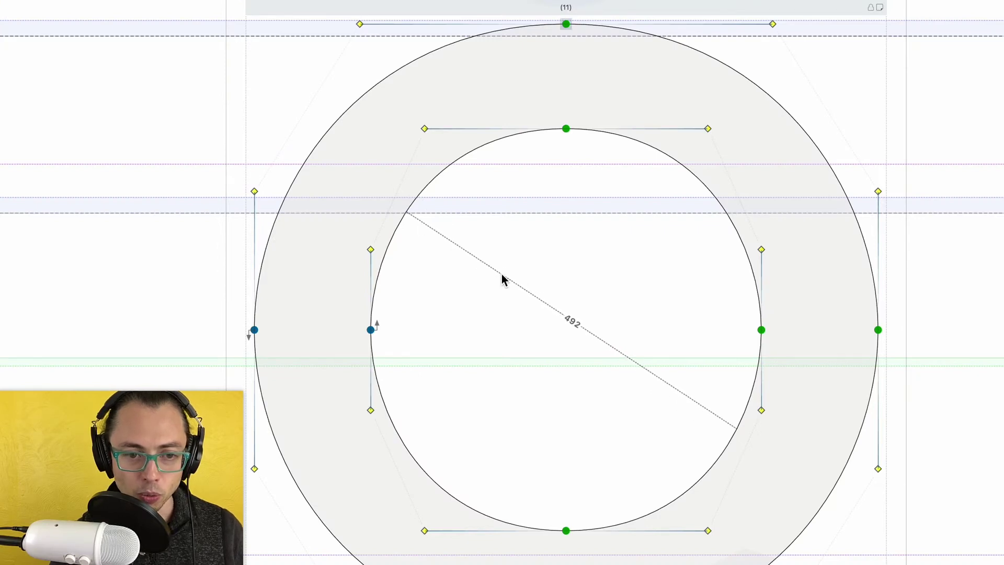
left_click_drag(501, 274, 376, 249)
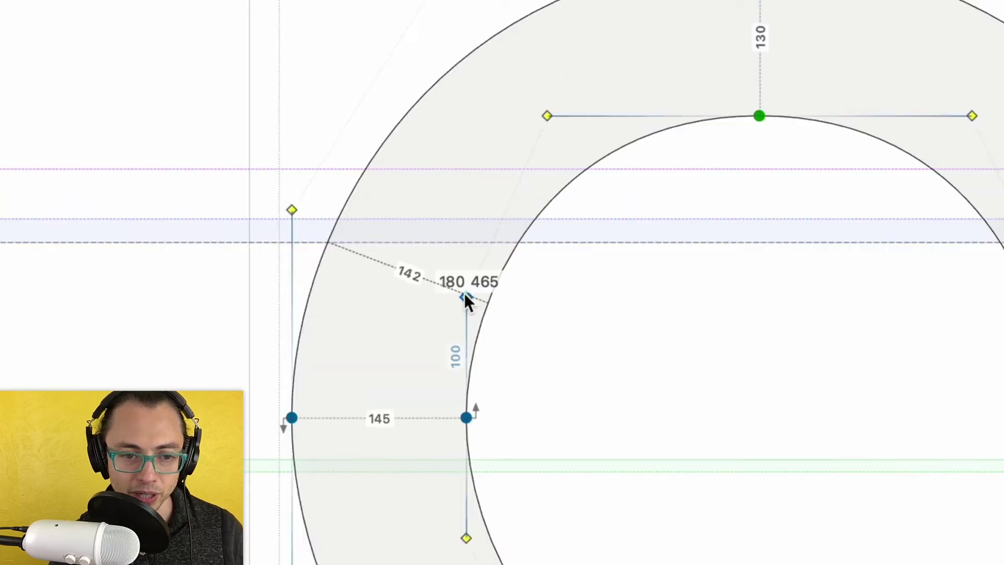
left_click(467, 297)
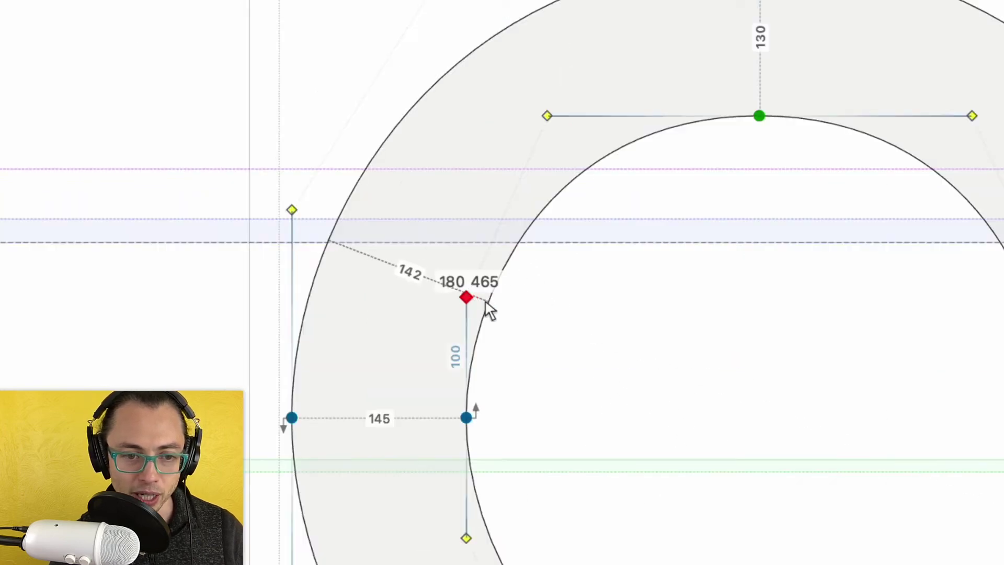
left_click(550, 118)
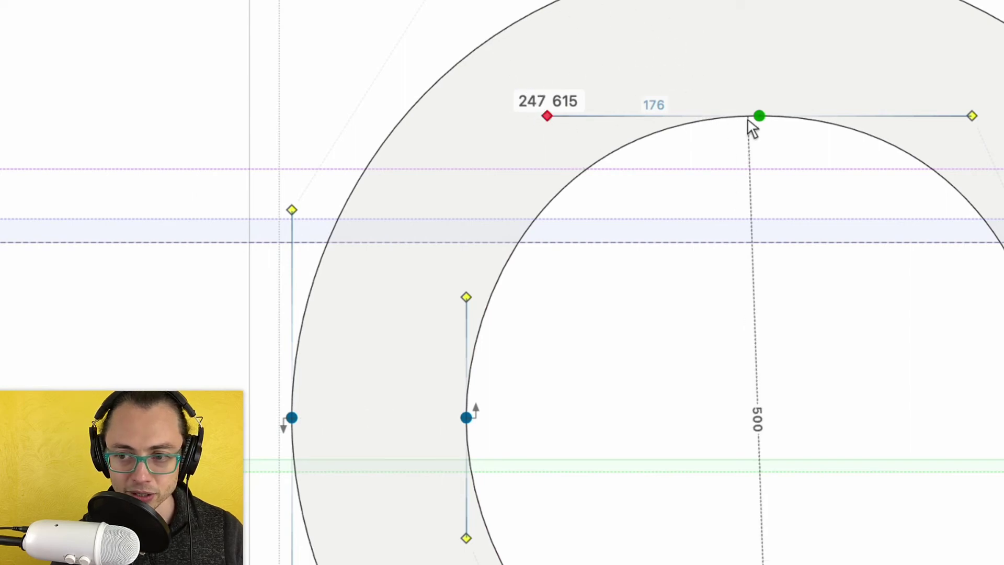
left_click(738, 194)
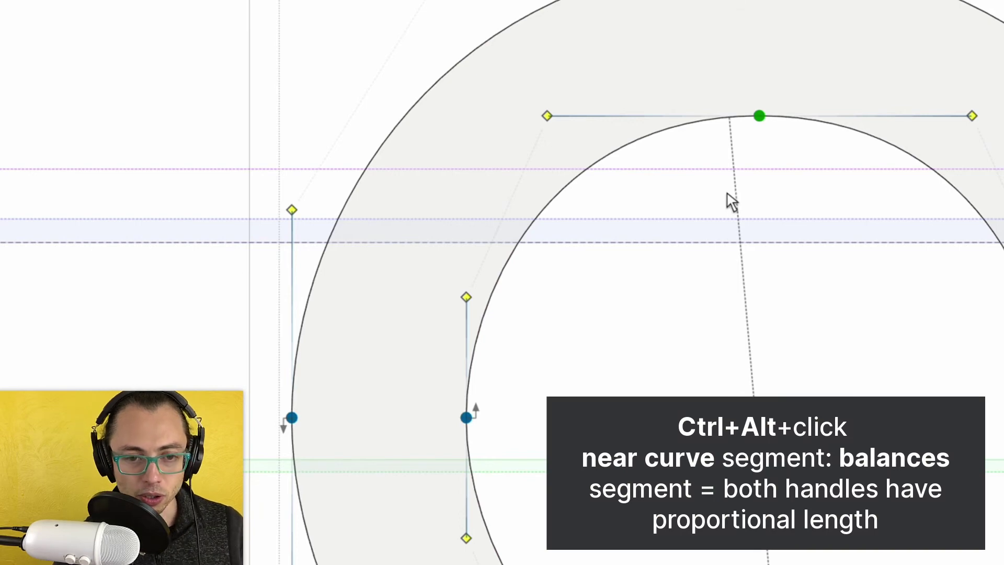
Balance each of the O's inner curve segments, then apply Contour > Balance to the whole contour
left_click(549, 168, "ctrl+alt")
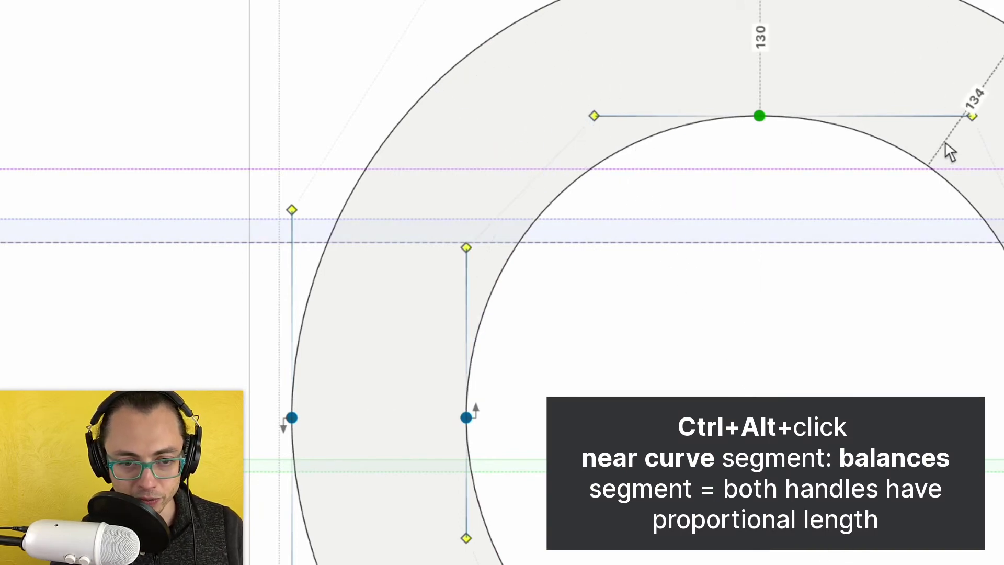
left_click(561, 193, "alt")
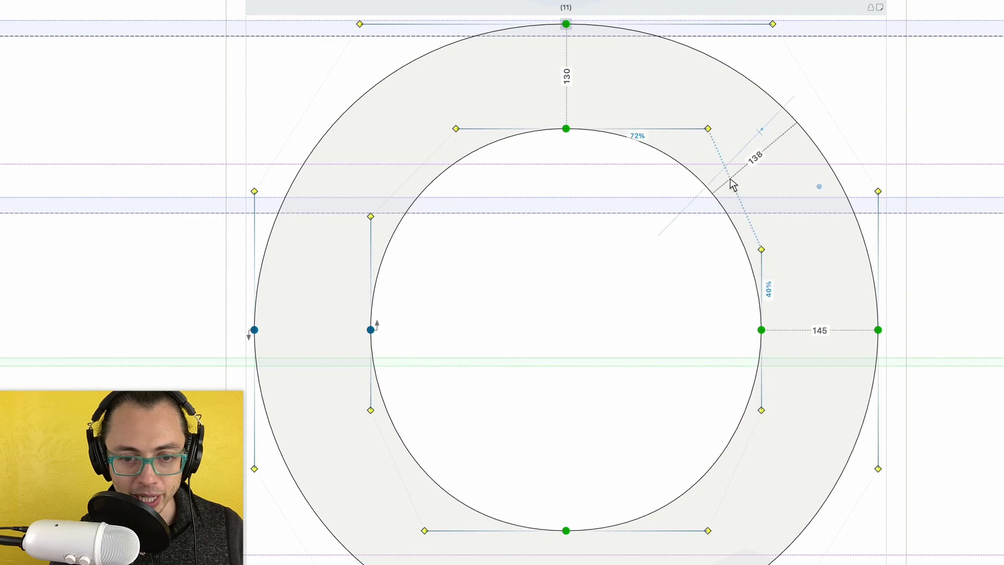
left_click_drag(732, 186, 731, 189)
left_click_drag(695, 456, 711, 484)
left_click_drag(399, 475, 397, 461)
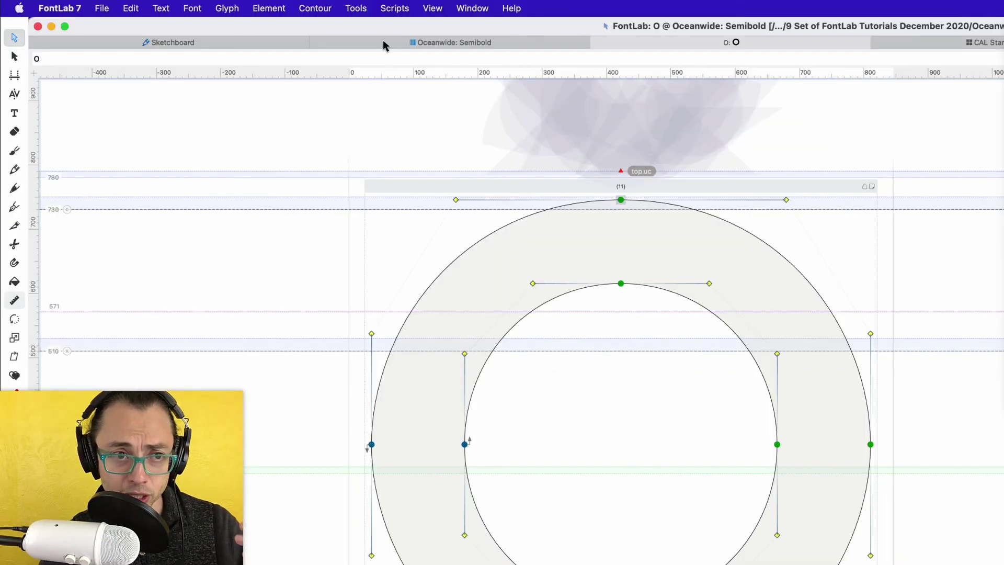
left_click(317, 9)
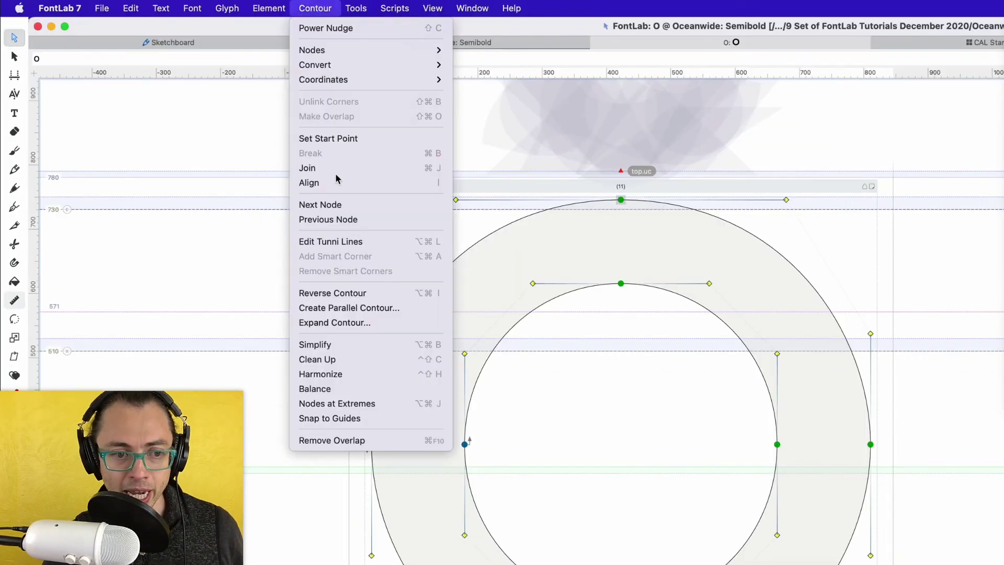
left_click(333, 389)
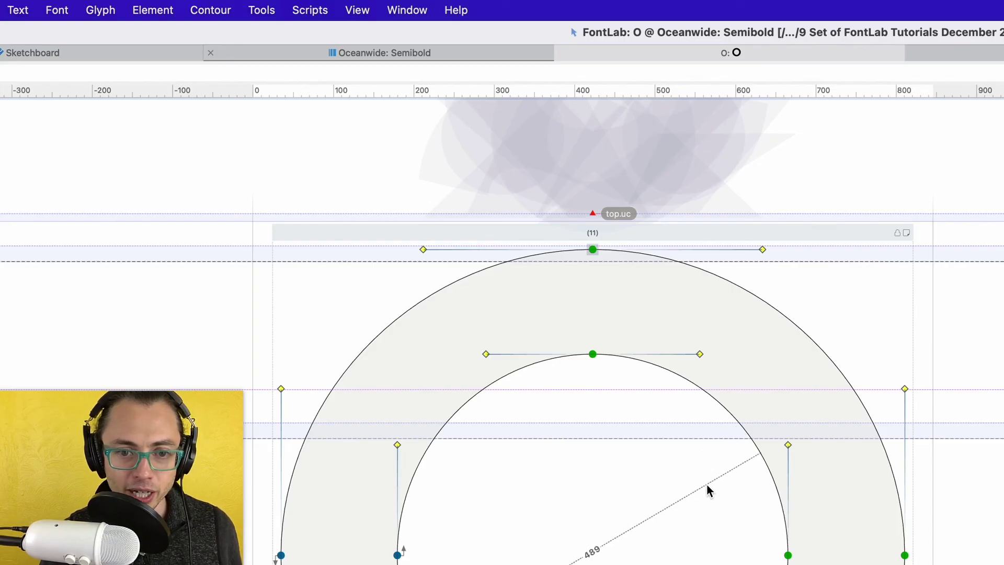
Turn on Tunni line display and raise one O curve segment's tension to 62%
left_click(361, 8)
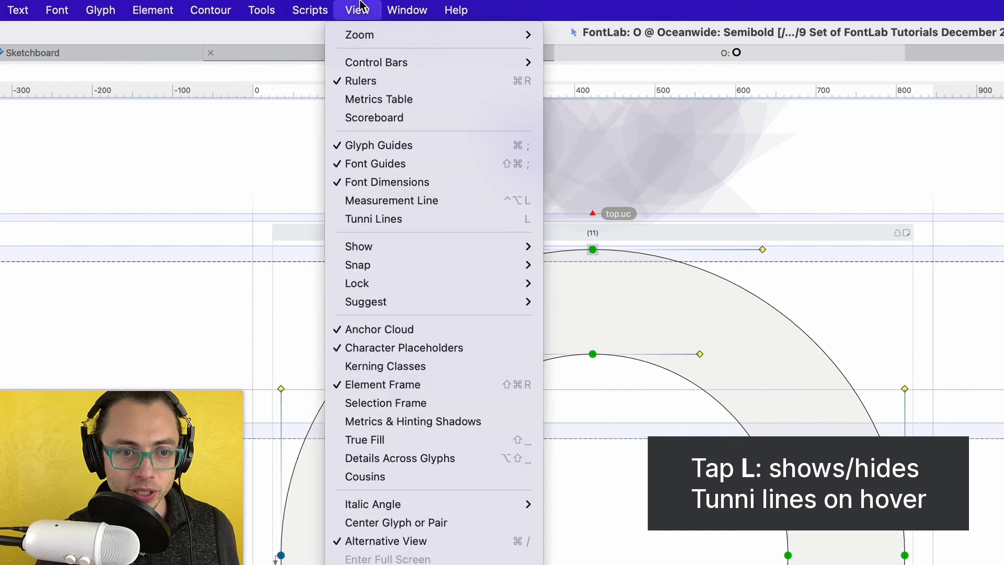
left_click(384, 221)
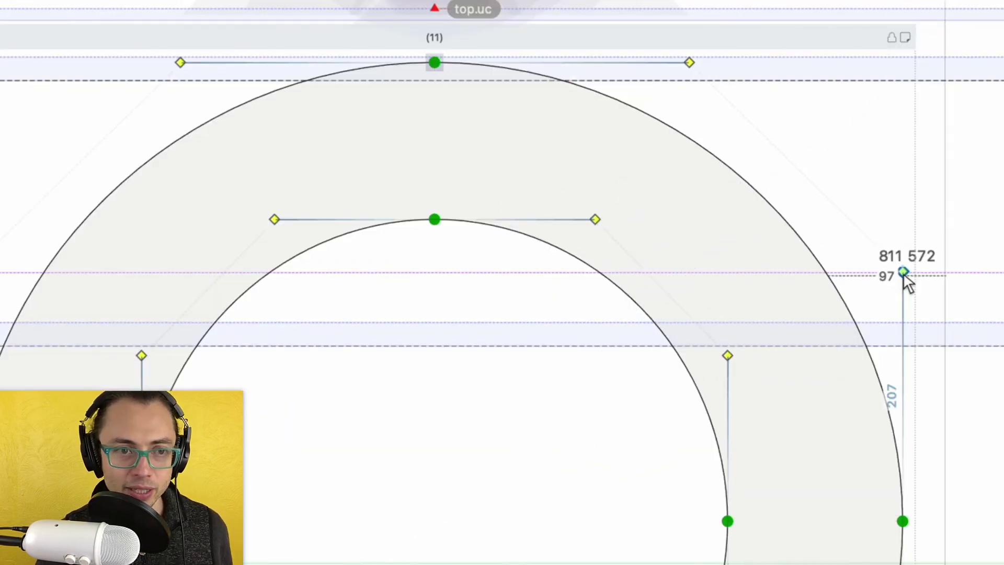
mouse_move(667, 297)
left_mouse_down()
mouse_move(688, 294)
mouse_move(665, 290)
left_mouse_up()
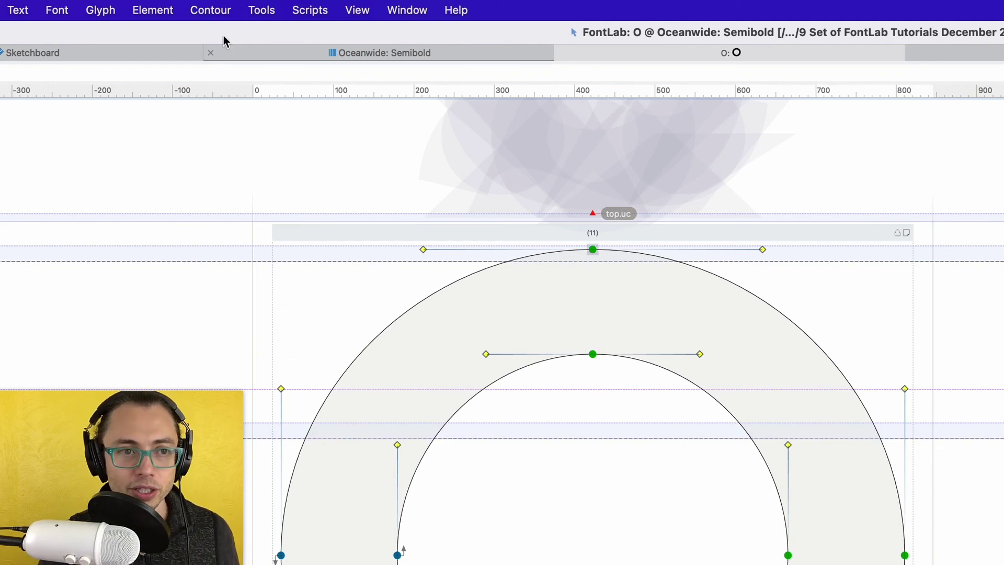
Set all of the O's curve segments to 63% Tunni tension and preview it filled
left_click(205, 9)
left_click(246, 301)
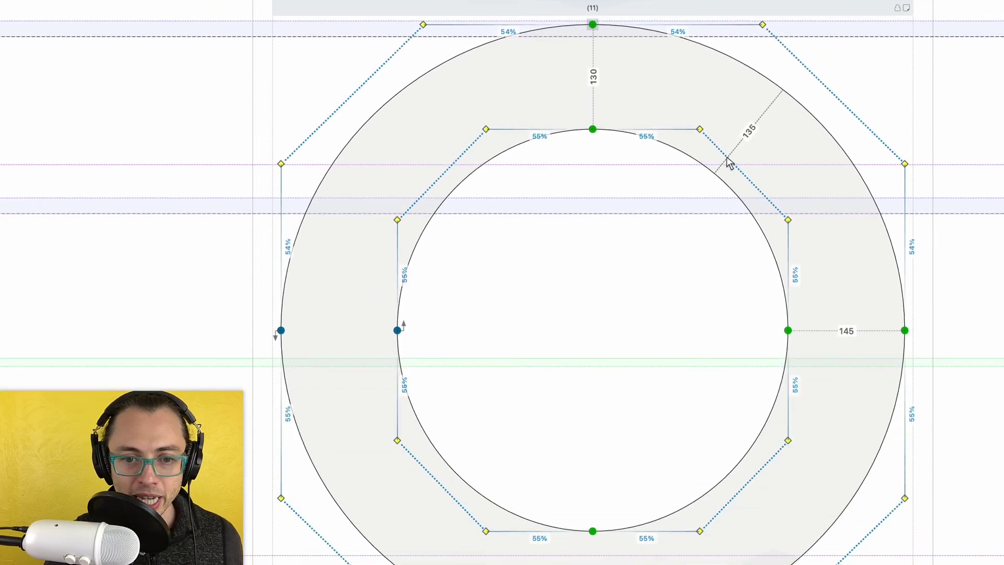
key("Up")
key("Up")
key("Up")
key("Up")
key("Up")
key("Up")
key("Up")
key("Up")
key("Up")
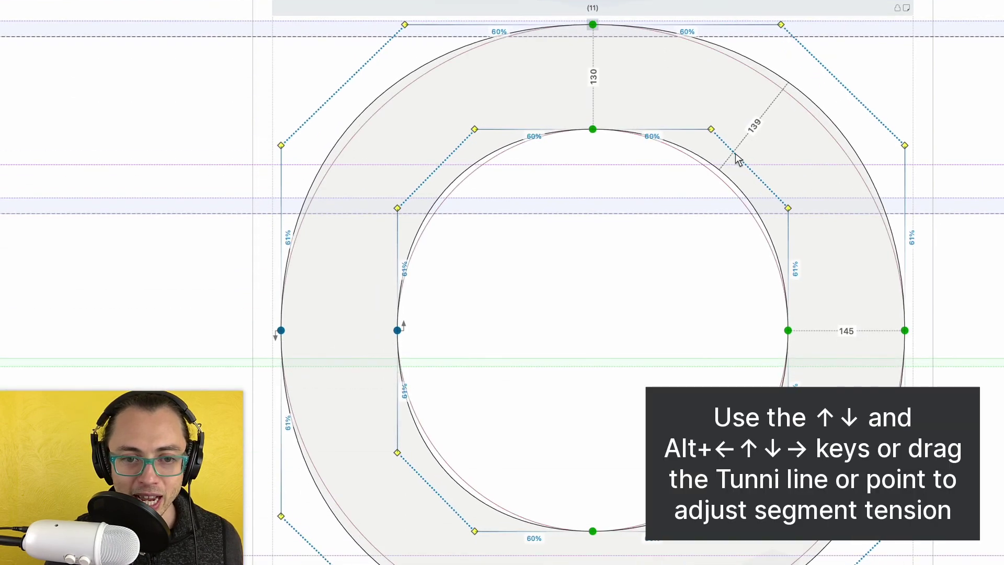
key("space")
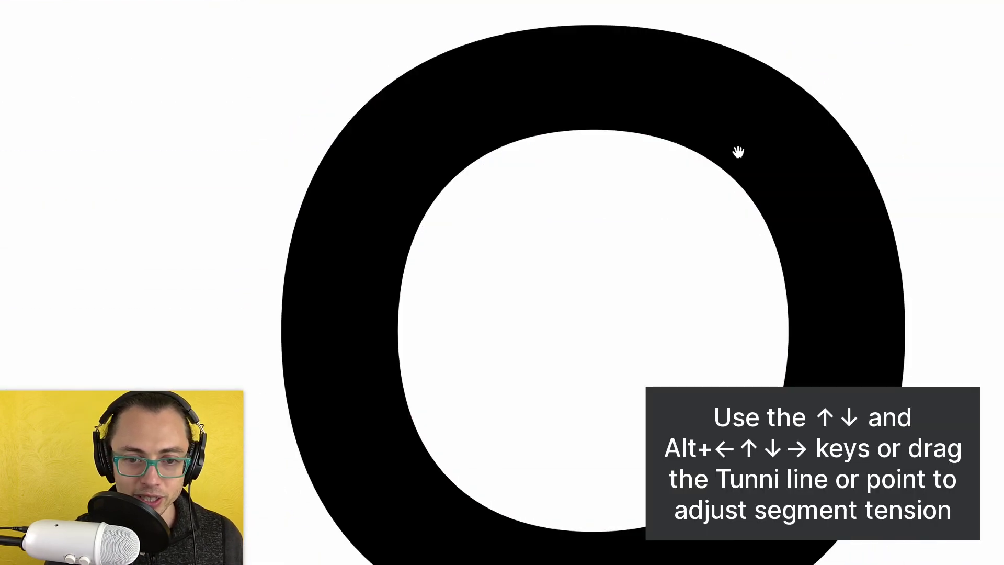